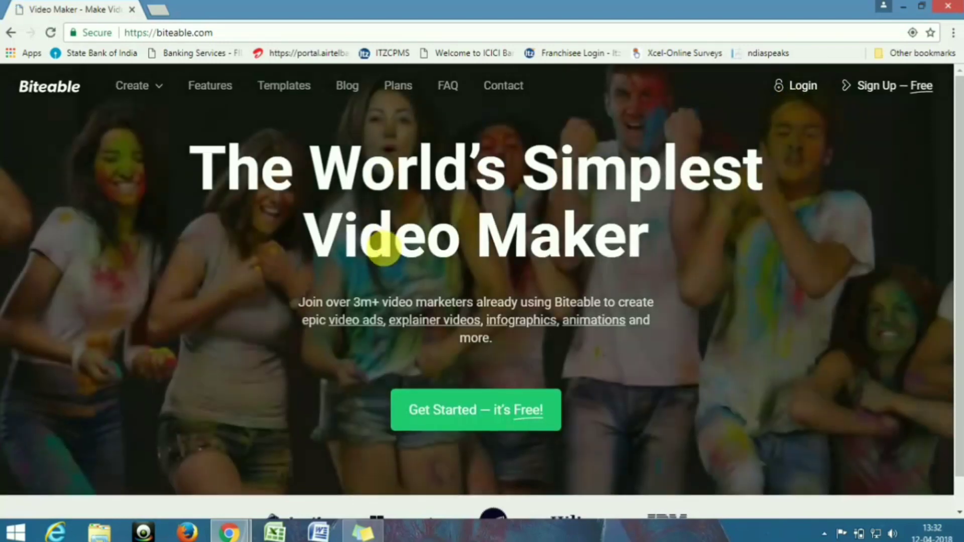
Look over the Biteable home page and open the account login page
{"action": "scroll", "coordinate": [429, 247], "scroll_direction": "down", "scroll_amount": 1}
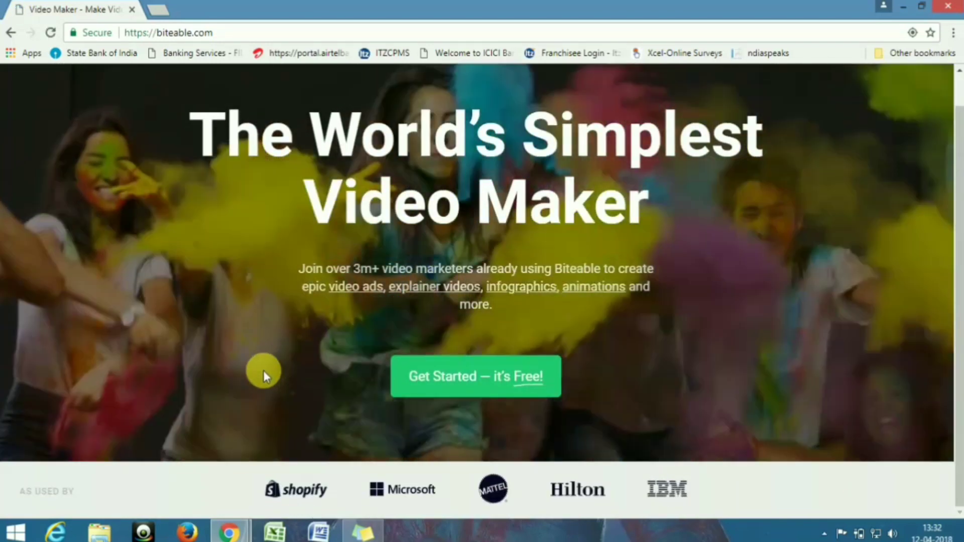
{"action": "scroll", "coordinate": [865, 280], "scroll_direction": "up", "scroll_amount": 1}
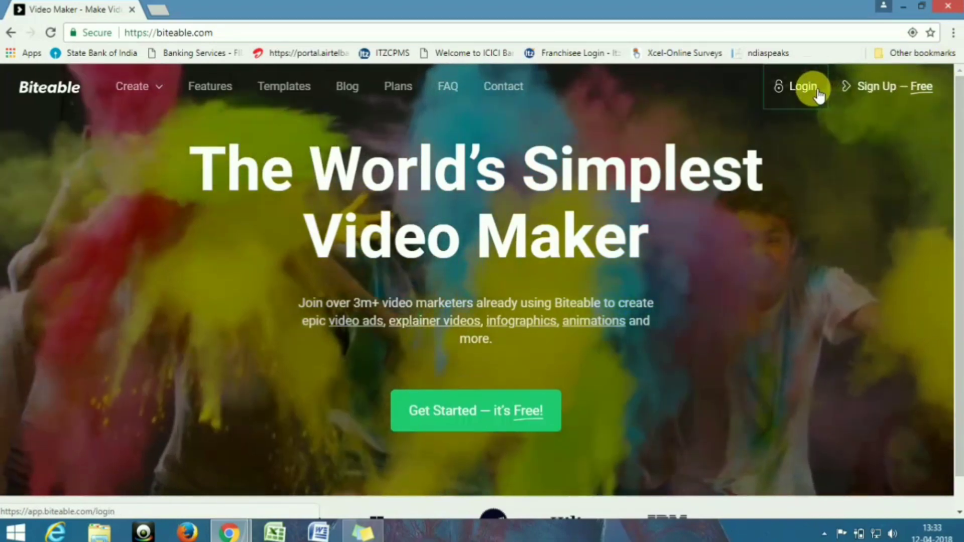
{"action": "left_click", "coordinate": [816, 92]}
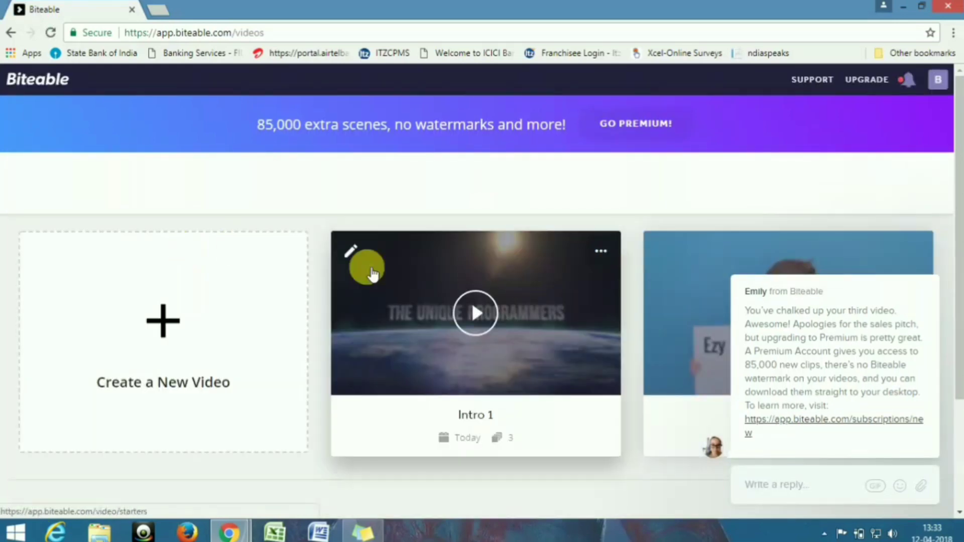
Look over the existing videos and start creating a new video
{"action": "scroll", "coordinate": [341, 291], "scroll_direction": "down", "scroll_amount": 3}
{"action": "scroll", "coordinate": [208, 303], "scroll_direction": "up", "scroll_amount": 3}
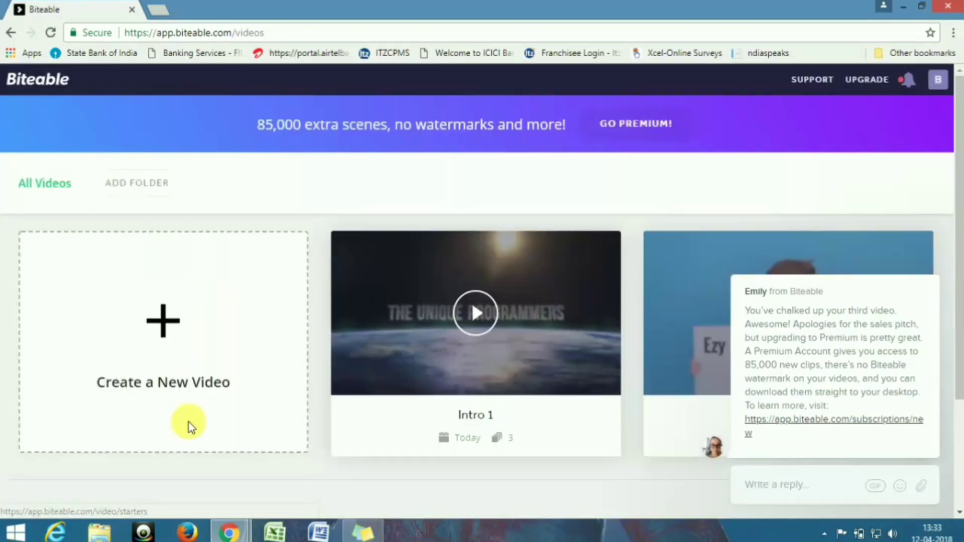
{"action": "left_click", "coordinate": [146, 322]}
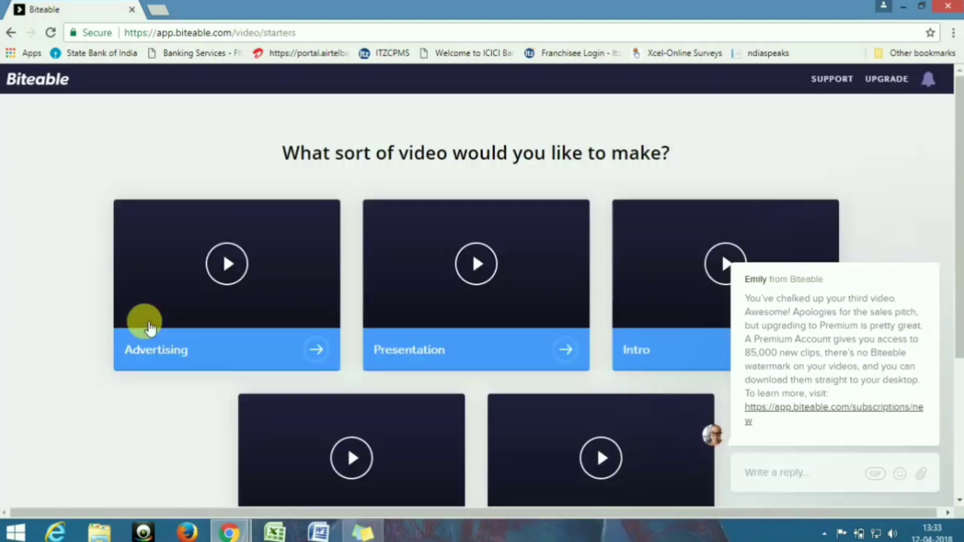
Look over the video types, preview the Advertising sample and choose Advertising for the new video
{"action": "scroll", "coordinate": [688, 207], "scroll_direction": "down", "scroll_amount": 2}
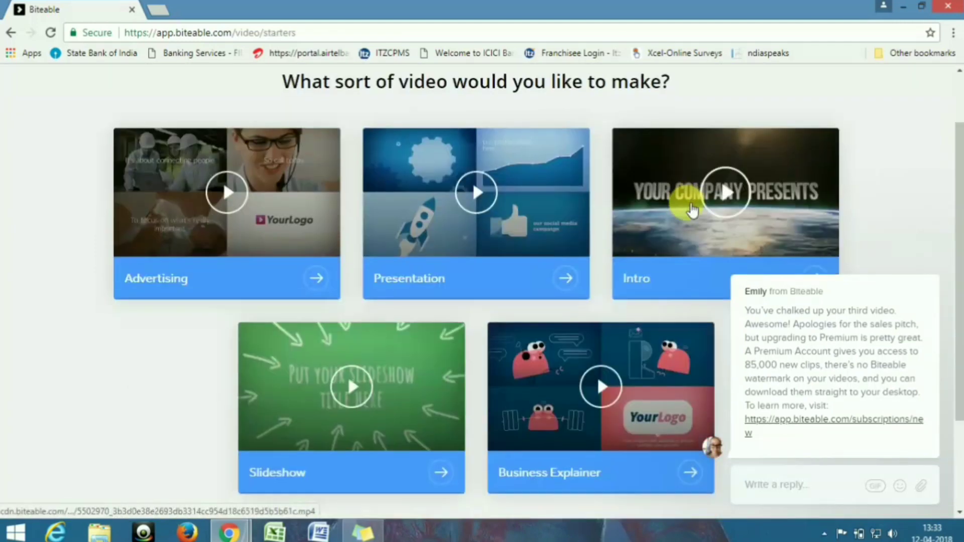
{"action": "scroll", "coordinate": [585, 262], "scroll_direction": "down", "scroll_amount": 3}
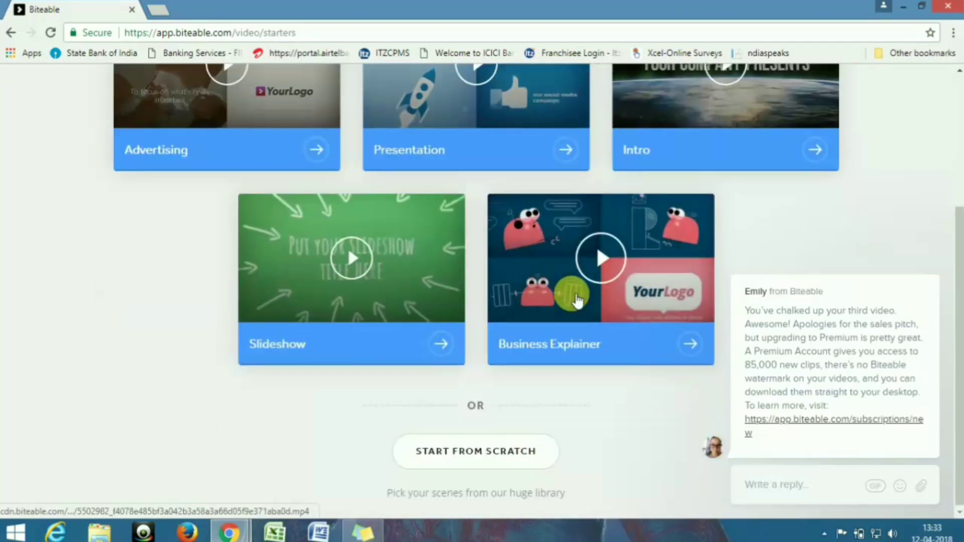
{"action": "scroll", "coordinate": [577, 296], "scroll_direction": "up", "scroll_amount": 3}
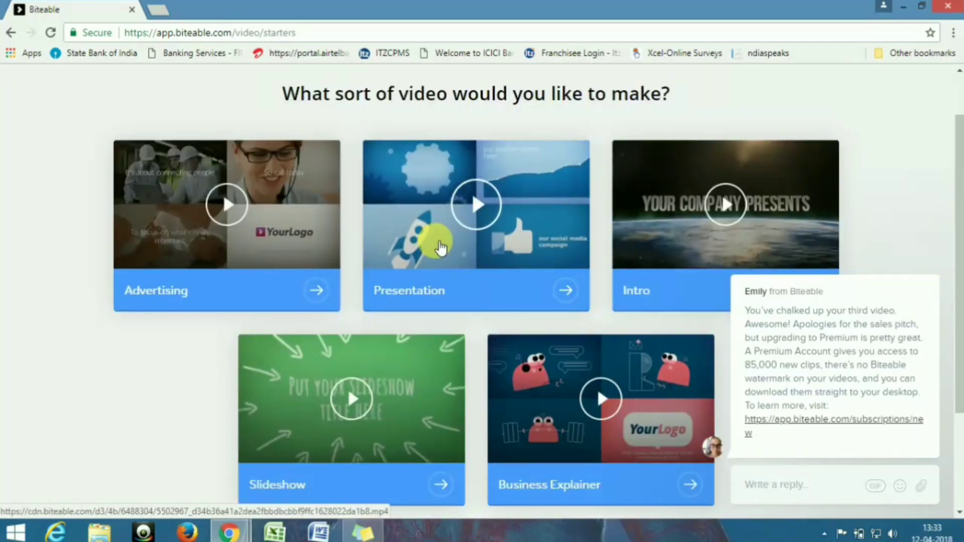
{"action": "scroll", "coordinate": [452, 236], "scroll_direction": "down", "scroll_amount": 3}
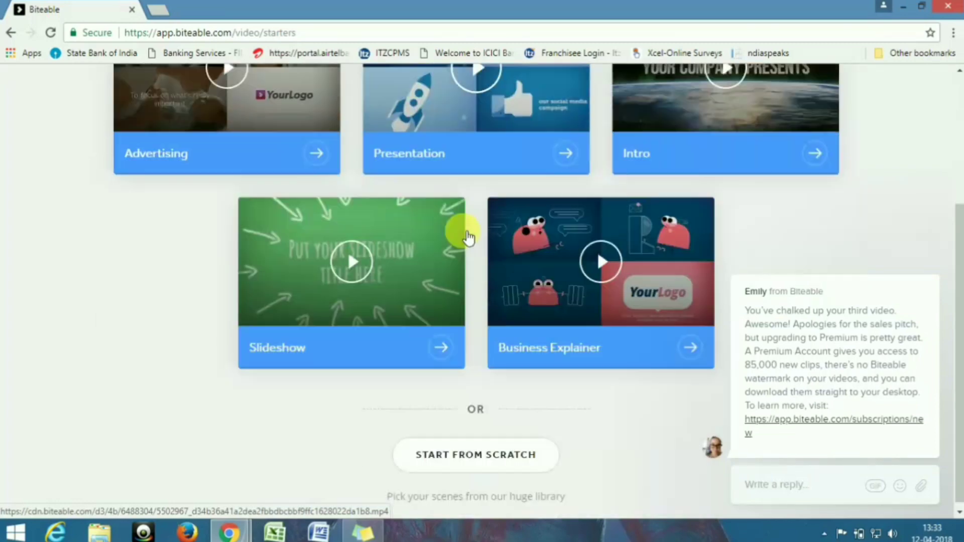
{"action": "scroll", "coordinate": [467, 226], "scroll_direction": "up", "scroll_amount": 3}
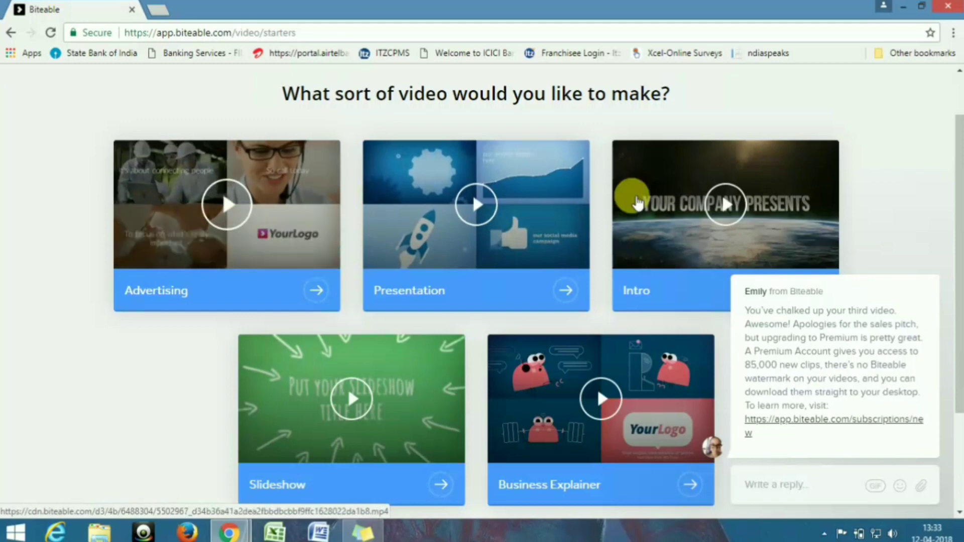
{"action": "scroll", "coordinate": [416, 301], "scroll_direction": "down", "scroll_amount": 1}
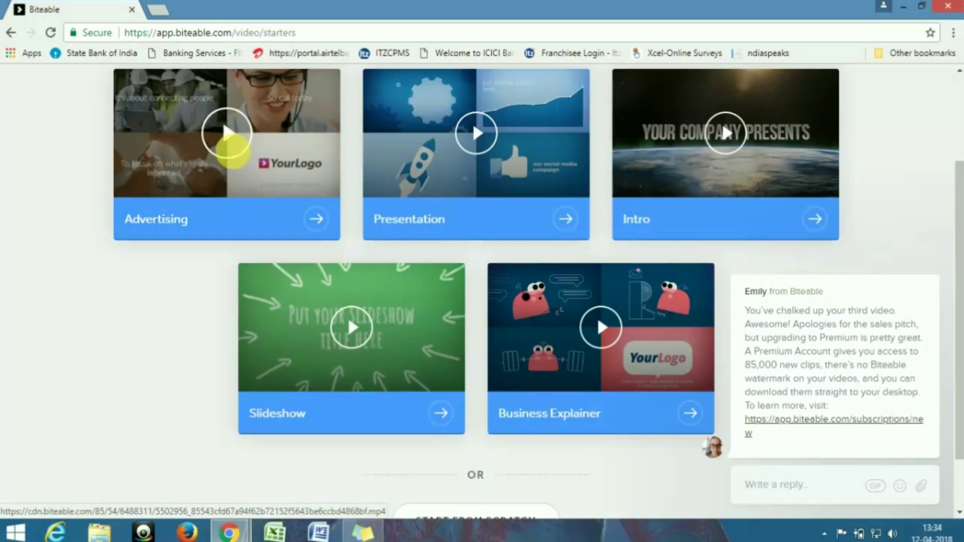
{"action": "left_click", "coordinate": [230, 148]}
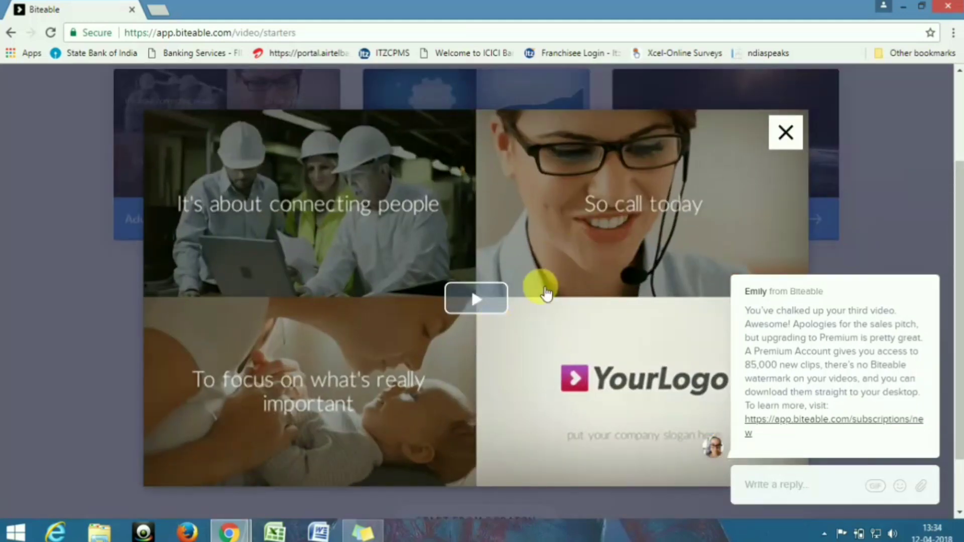
{"action": "left_click", "coordinate": [785, 133]}
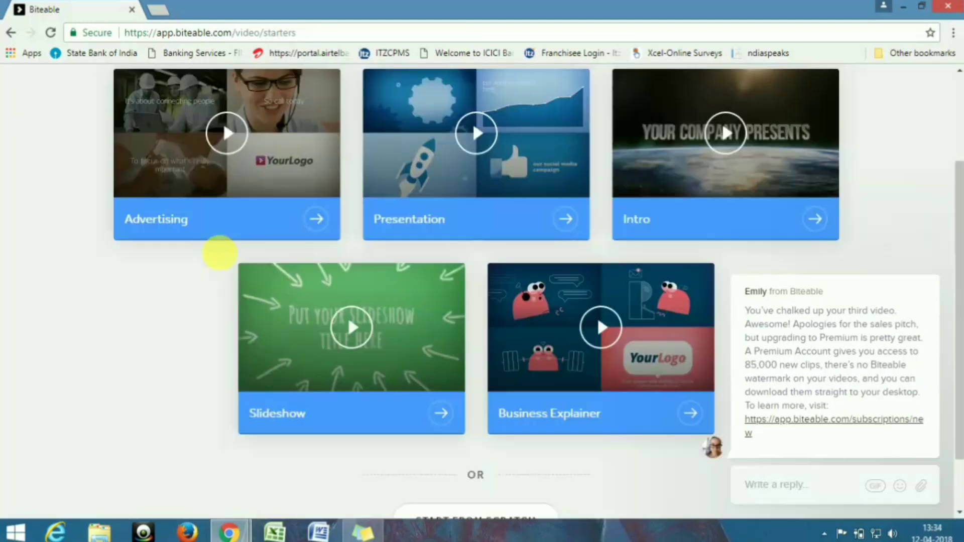
{"action": "left_click", "coordinate": [307, 221]}
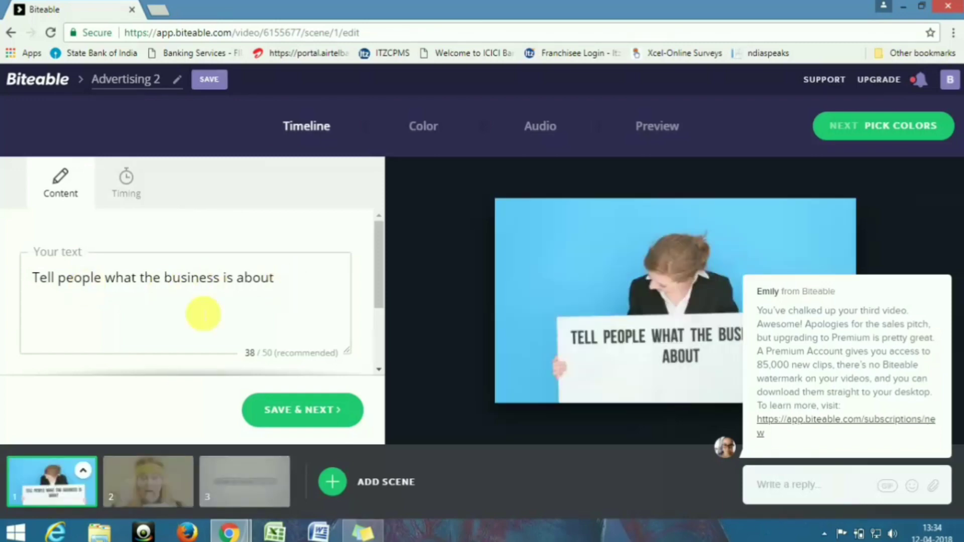
Replace the first scene's text with "ABC" and save the scene
{"action": "left_click_drag", "start_coordinate": [273, 278], "coordinate": [105, 278]}
{"action": "left_click_drag", "start_coordinate": [51, 312], "coordinate": [51, 306]}
{"action": "type", "text": "D"}
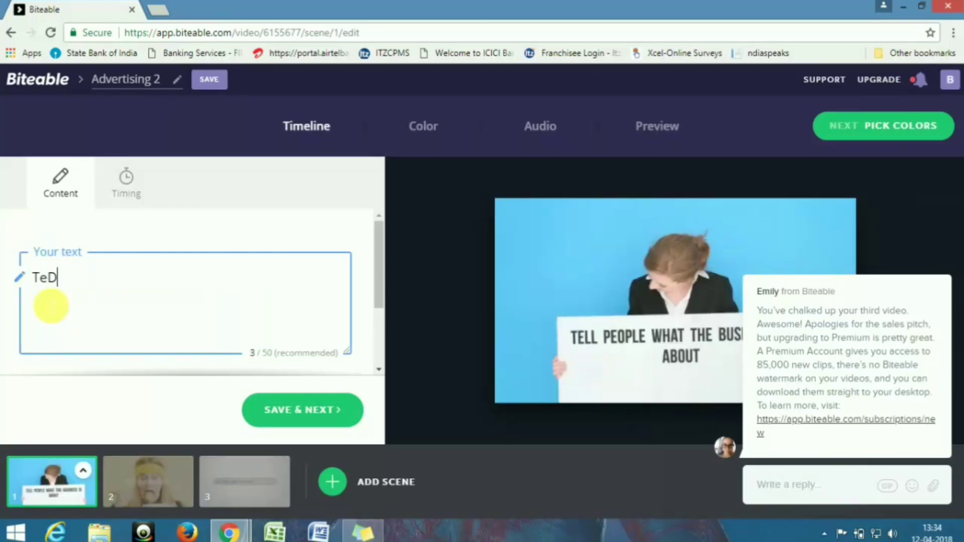
{"action": "key", "text": "BackSpace"}
{"action": "type", "text": "ABC"}
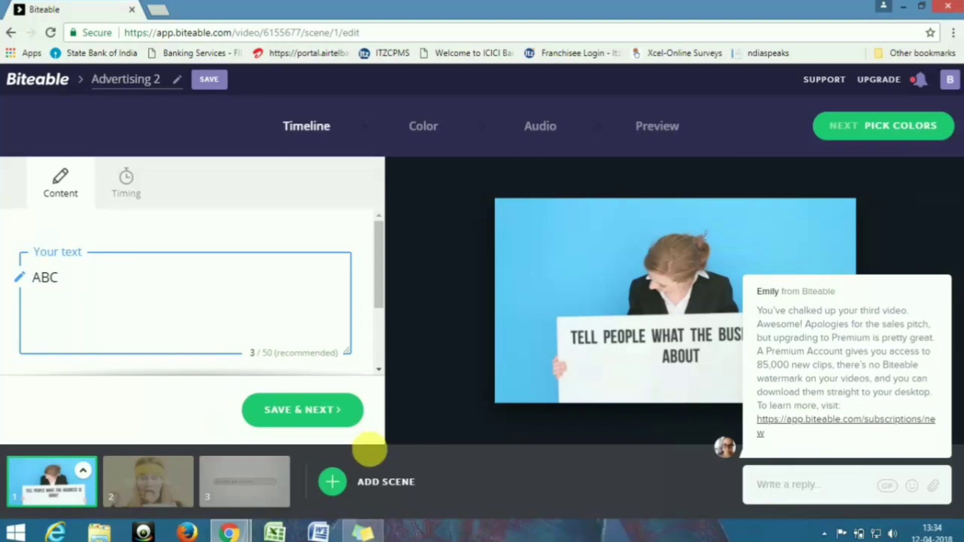
{"action": "left_click", "coordinate": [299, 398]}
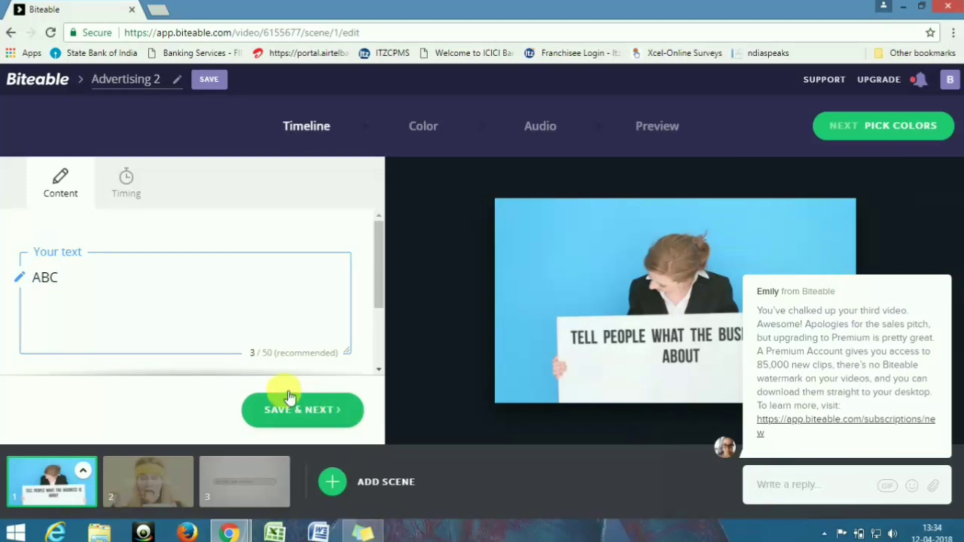
Replace the second scene's text with "XYZ" and save the scene
{"action": "left_click_drag", "start_coordinate": [155, 279], "coordinate": [38, 302]}
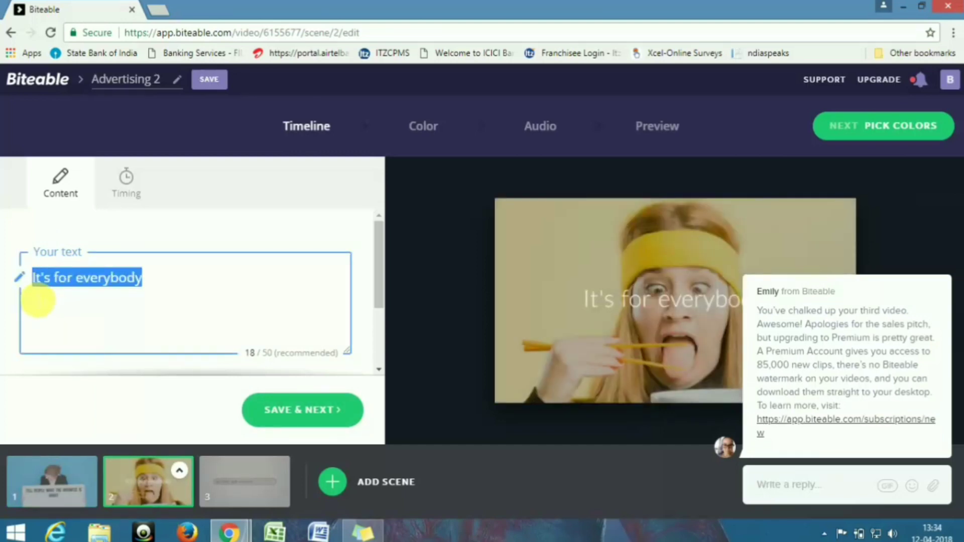
{"action": "type", "text": "XYZ"}
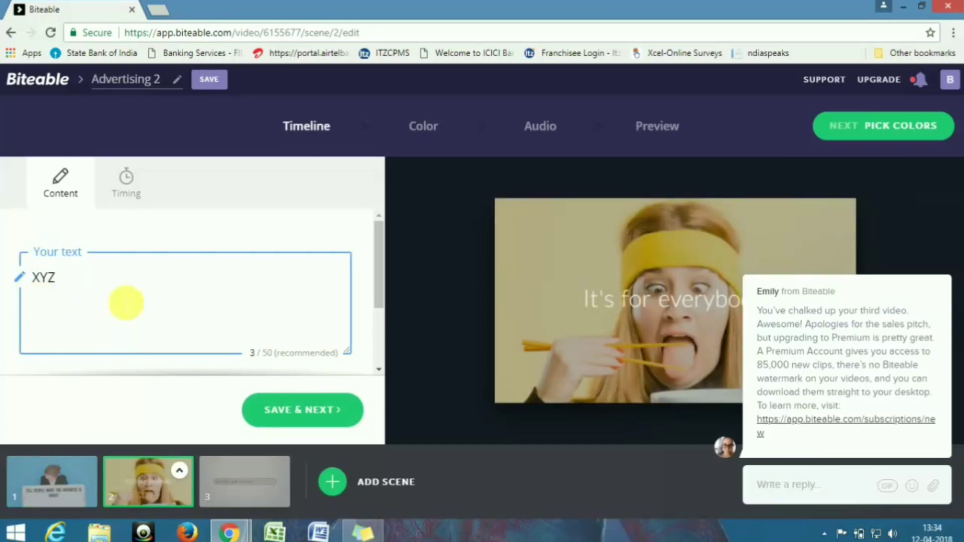
{"action": "left_click", "coordinate": [325, 414]}
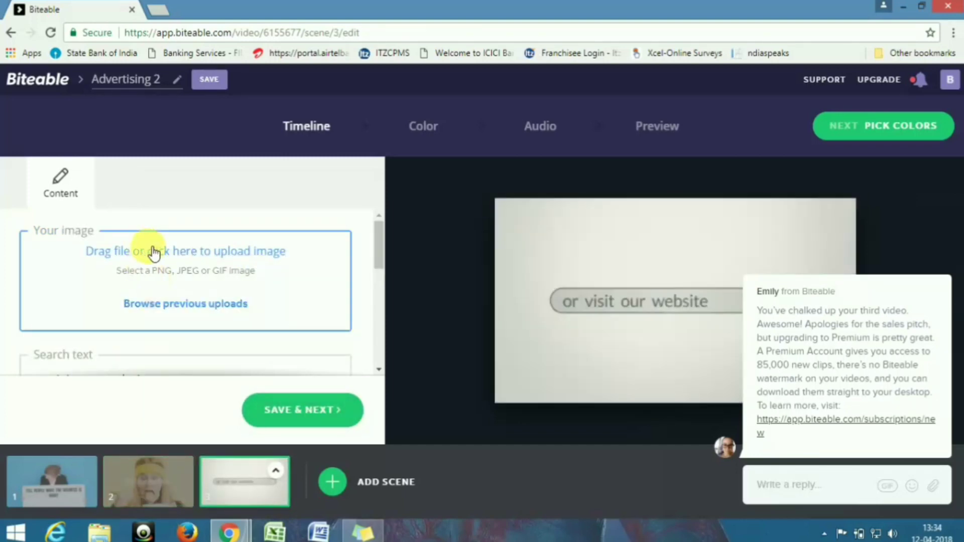
View the third scene's image upload sources and save its search text as "ENTER YOUR website NAME"
{"action": "left_click", "coordinate": [189, 257]}
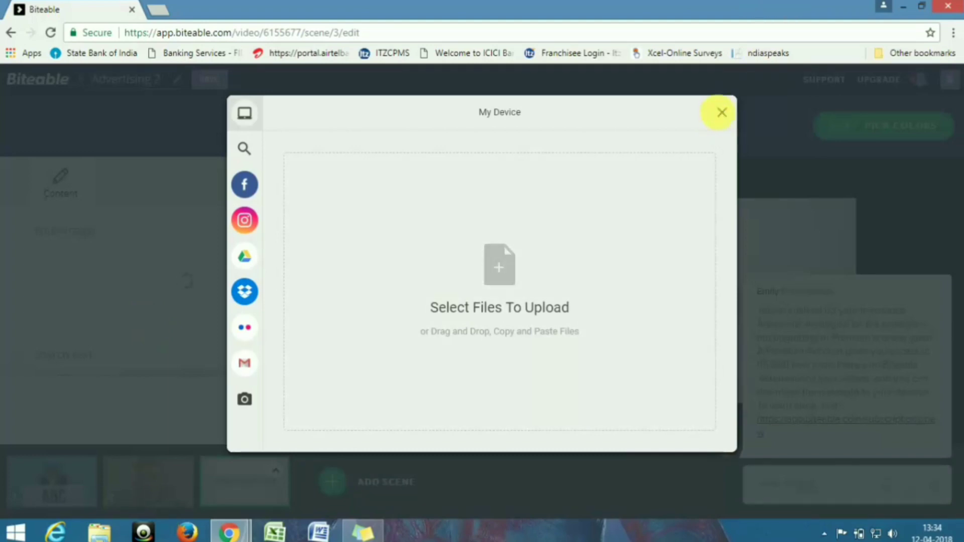
{"action": "left_click", "coordinate": [722, 112]}
{"action": "left_click", "coordinate": [142, 364]}
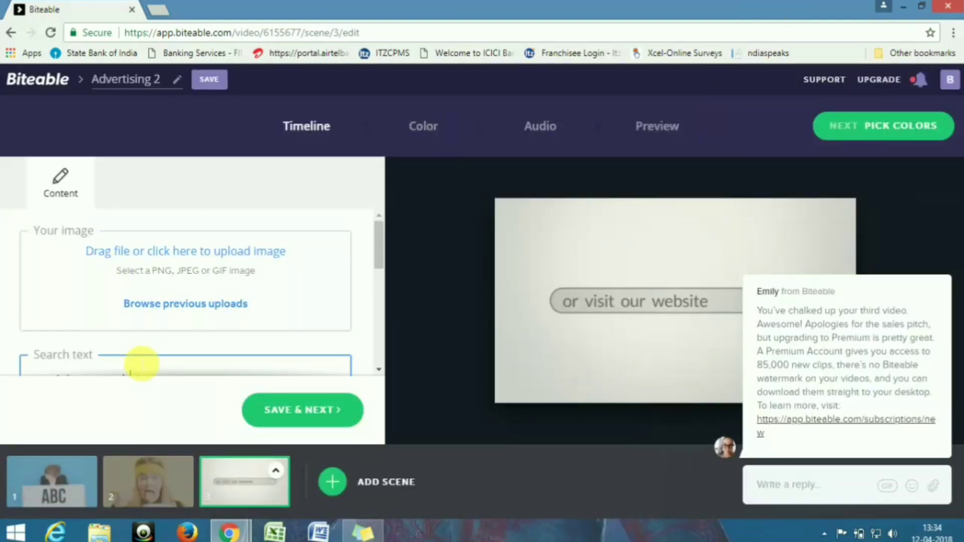
{"action": "scroll", "coordinate": [140, 347], "scroll_direction": "down", "scroll_amount": 3}
{"action": "triple_click", "coordinate": [97, 272]}
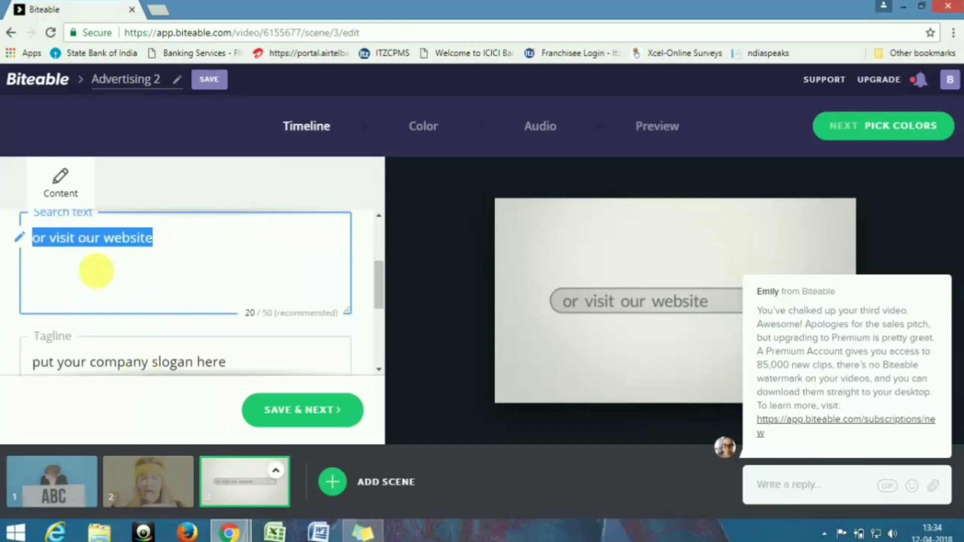
{"action": "left_click", "coordinate": [274, 257]}
{"action": "left_click_drag", "start_coordinate": [100, 237], "coordinate": [95, 238]}
{"action": "left_click_drag", "start_coordinate": [5, 250], "coordinate": [7, 258]}
{"action": "key", "text": "BackSpace"}
{"action": "type", "text": "ENTER "}
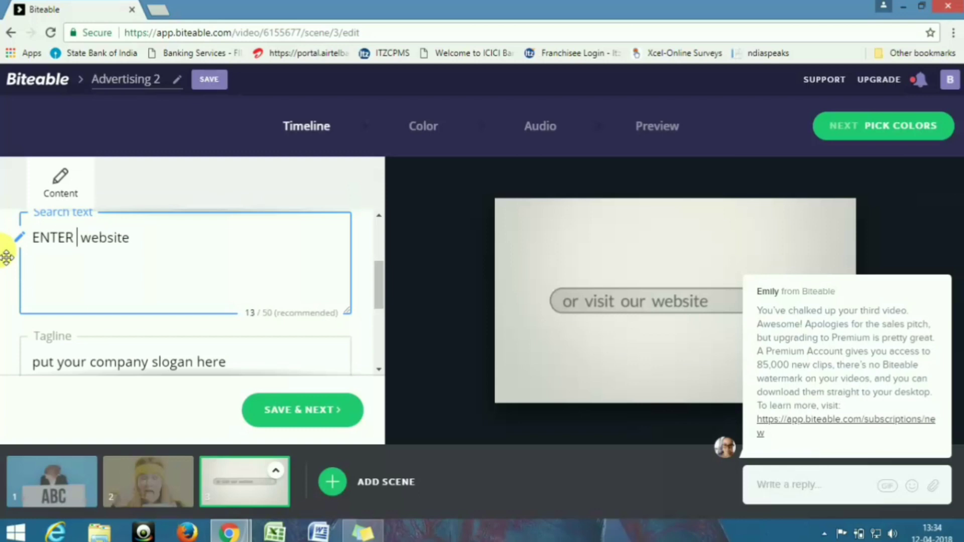
{"action": "type", "text": "YOUR"}
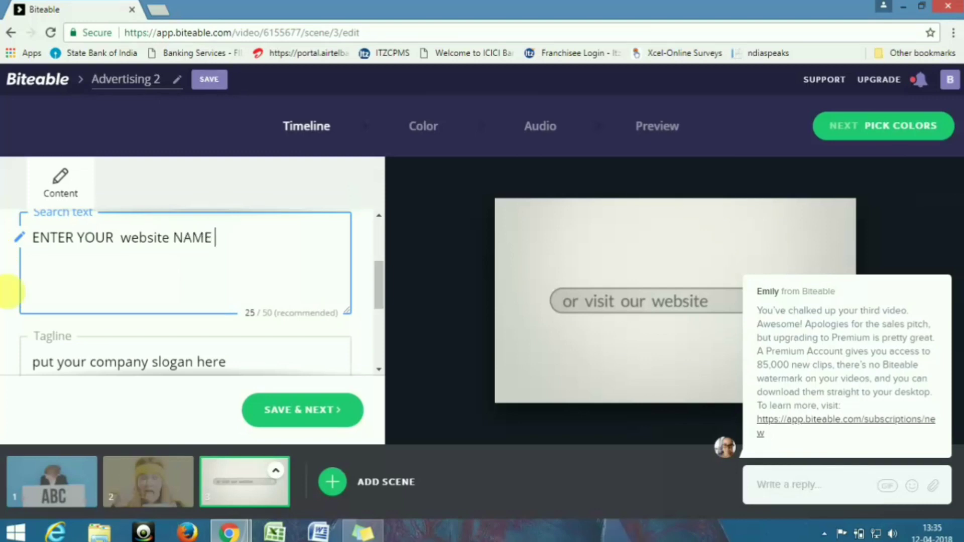
{"action": "left_click", "coordinate": [317, 416]}
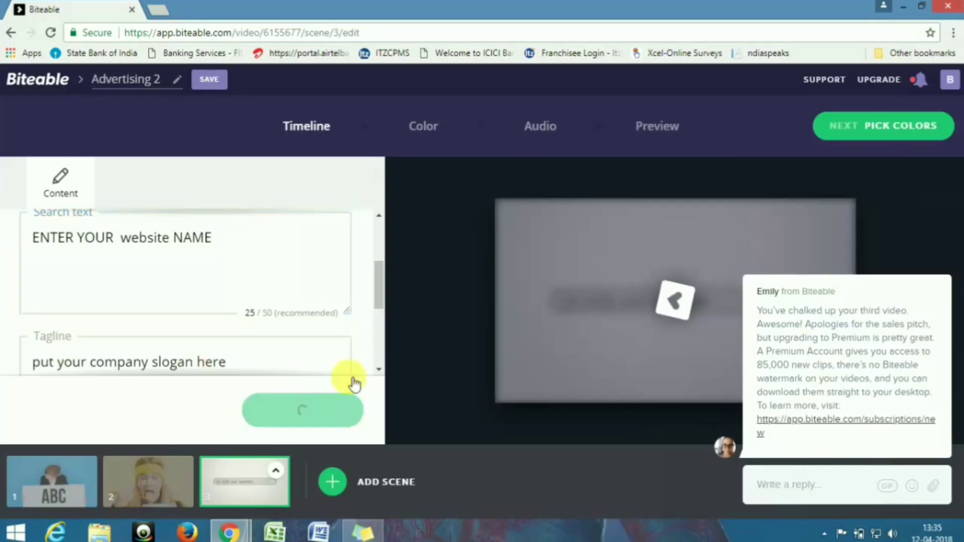
Apply the green and teal color palette to the video
{"action": "left_click", "coordinate": [426, 128]}
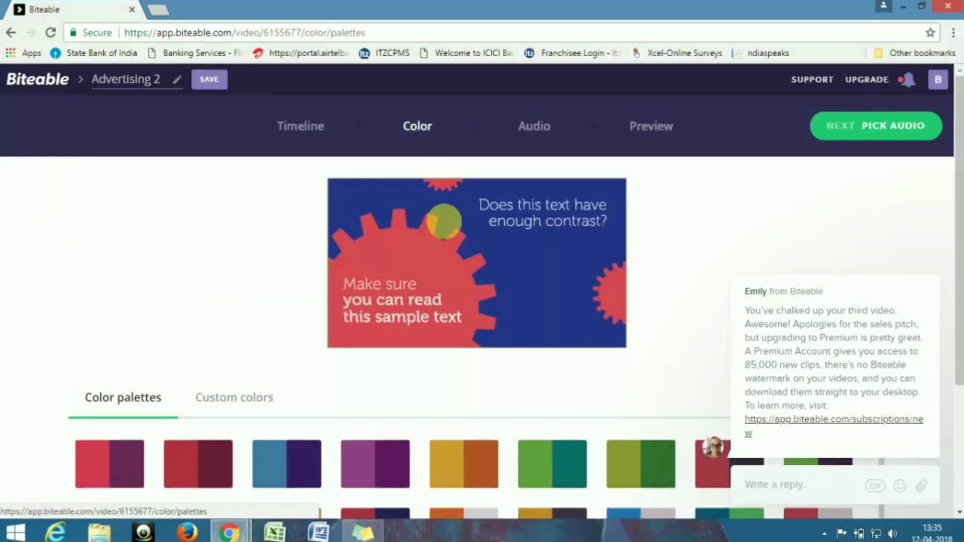
{"action": "left_click", "coordinate": [282, 409]}
{"action": "scroll", "coordinate": [298, 422], "scroll_direction": "down", "scroll_amount": 3}
{"action": "left_click", "coordinate": [557, 322]}
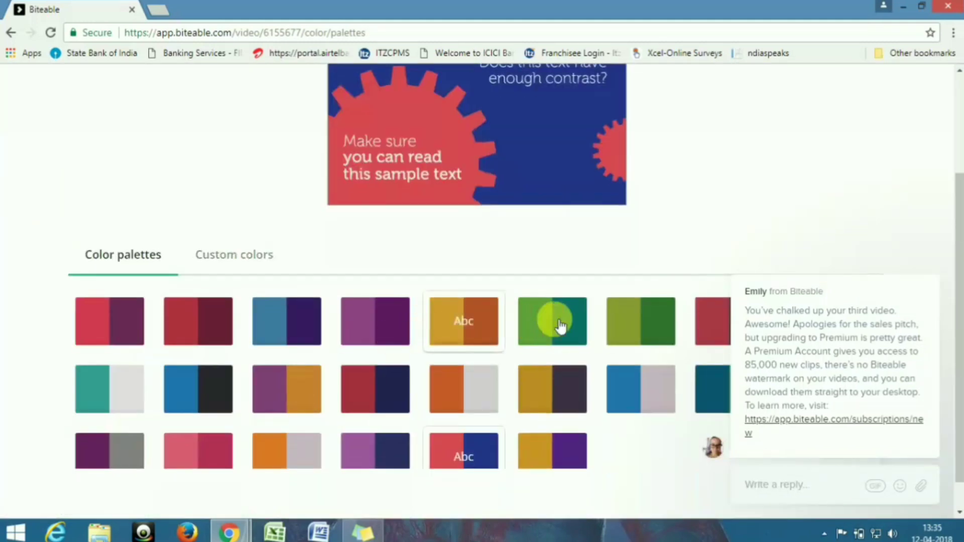
{"action": "scroll", "coordinate": [558, 326], "scroll_direction": "up", "scroll_amount": 3}
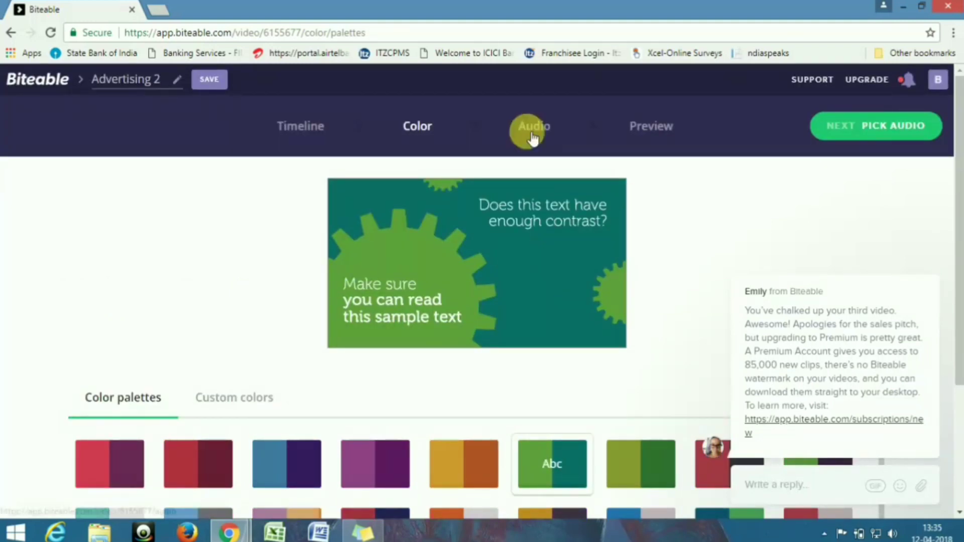
{"action": "scroll", "coordinate": [477, 326], "scroll_direction": "down", "scroll_amount": 4}
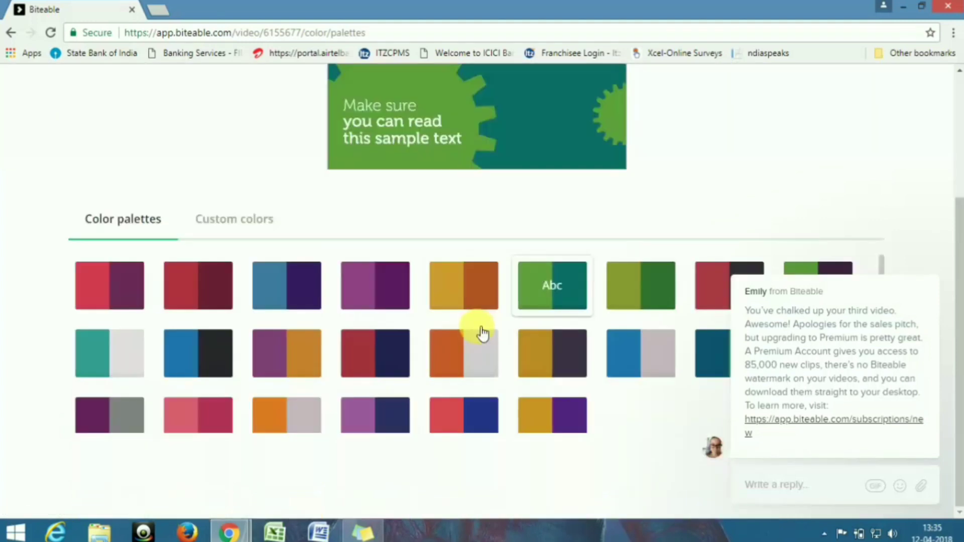
{"action": "scroll", "coordinate": [437, 354], "scroll_direction": "up", "scroll_amount": 3}
{"action": "scroll", "coordinate": [431, 352], "scroll_direction": "up", "scroll_amount": 1}
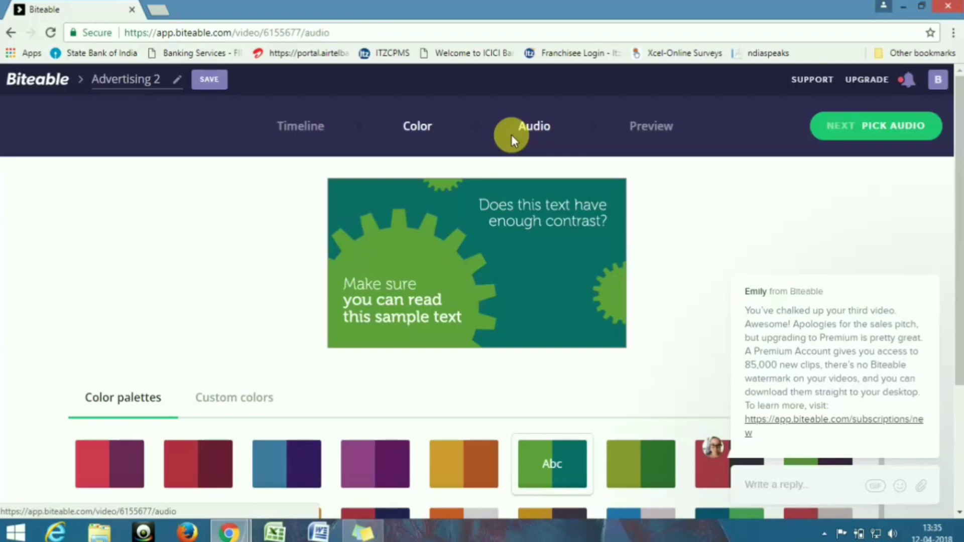
Open the video's audio settings and look through the available music tracks
{"action": "left_click", "coordinate": [512, 135]}
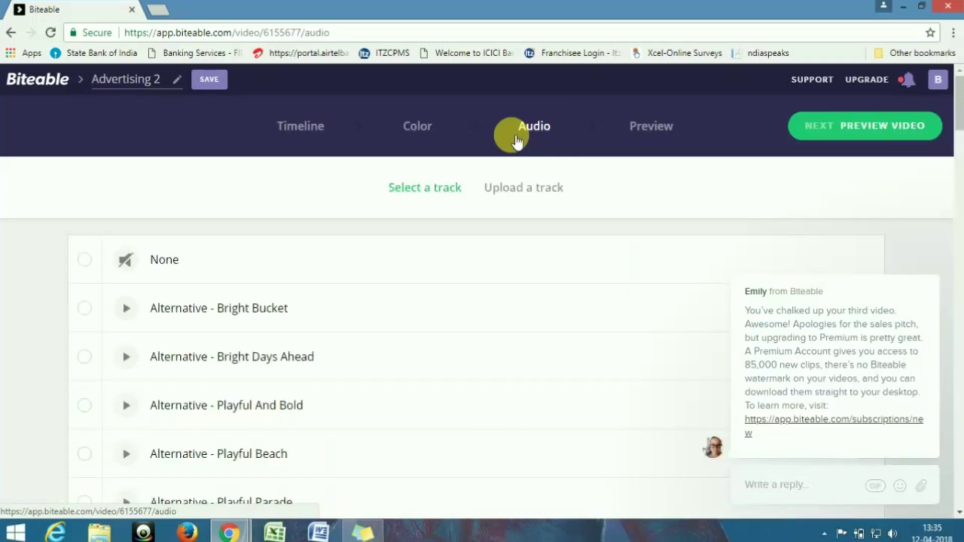
{"action": "scroll", "coordinate": [237, 269], "scroll_direction": "down", "scroll_amount": 2}
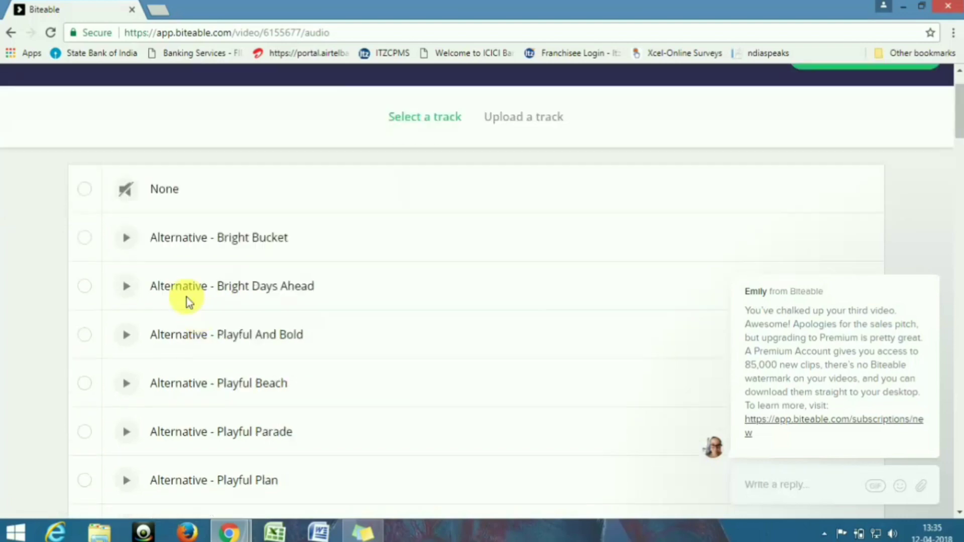
{"action": "scroll", "coordinate": [286, 399], "scroll_direction": "down", "scroll_amount": 4}
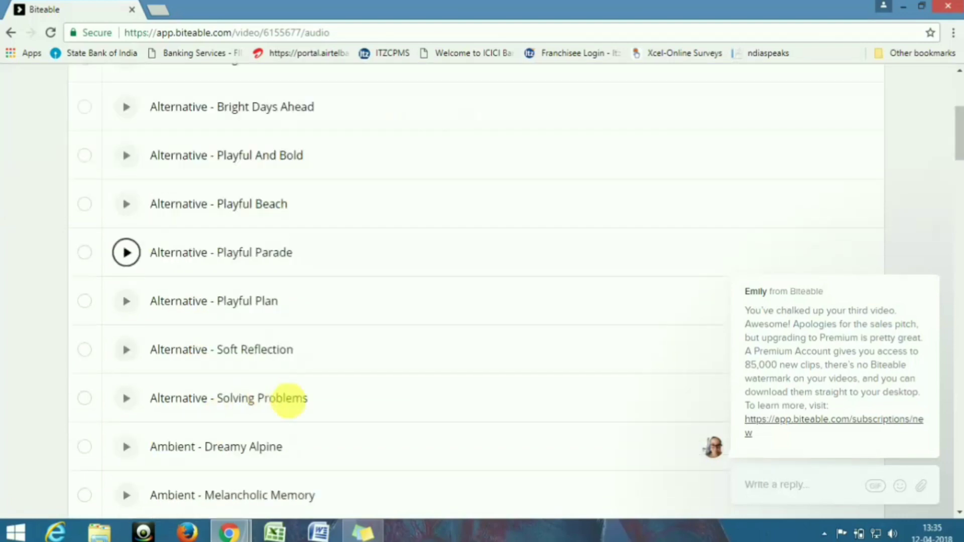
{"action": "scroll", "coordinate": [299, 406], "scroll_direction": "up", "scroll_amount": 6}
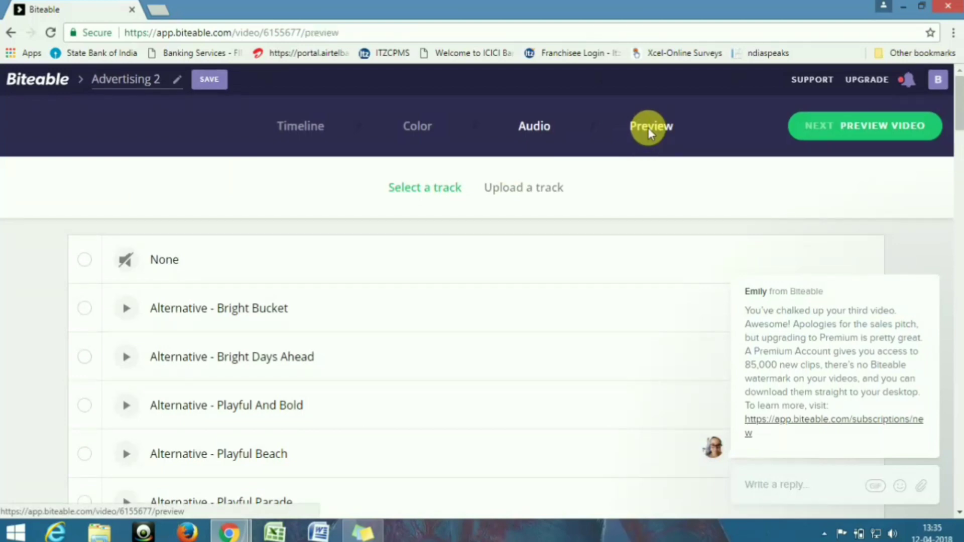
Go to the video's preview stage and build the preview of the advertising video
{"action": "left_click", "coordinate": [652, 129]}
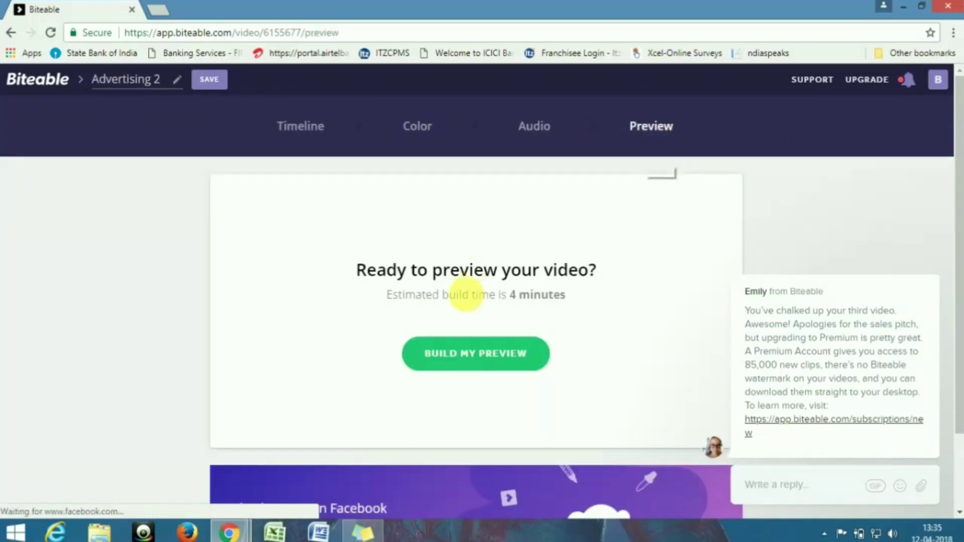
{"action": "scroll", "coordinate": [447, 316], "scroll_direction": "down", "scroll_amount": 2}
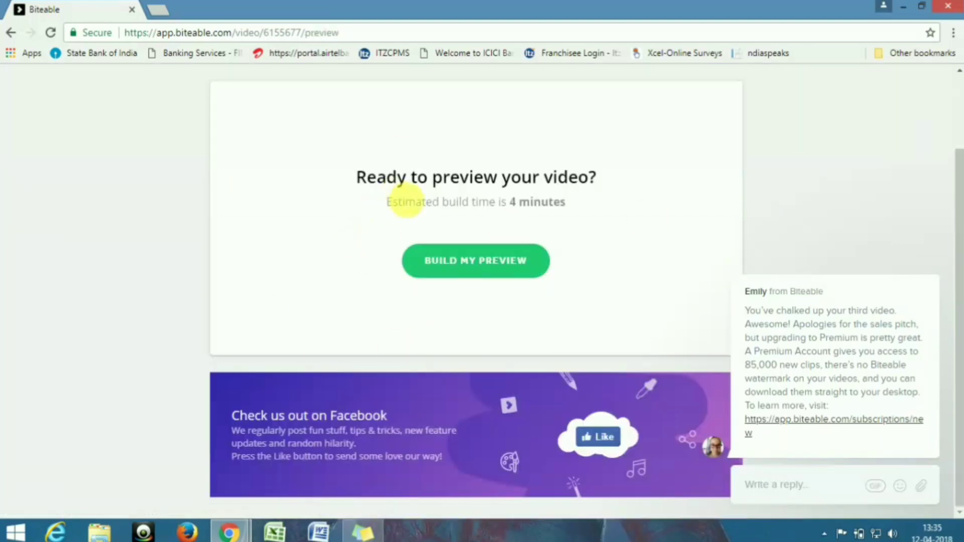
{"action": "left_click_drag", "start_coordinate": [388, 204], "coordinate": [577, 206]}
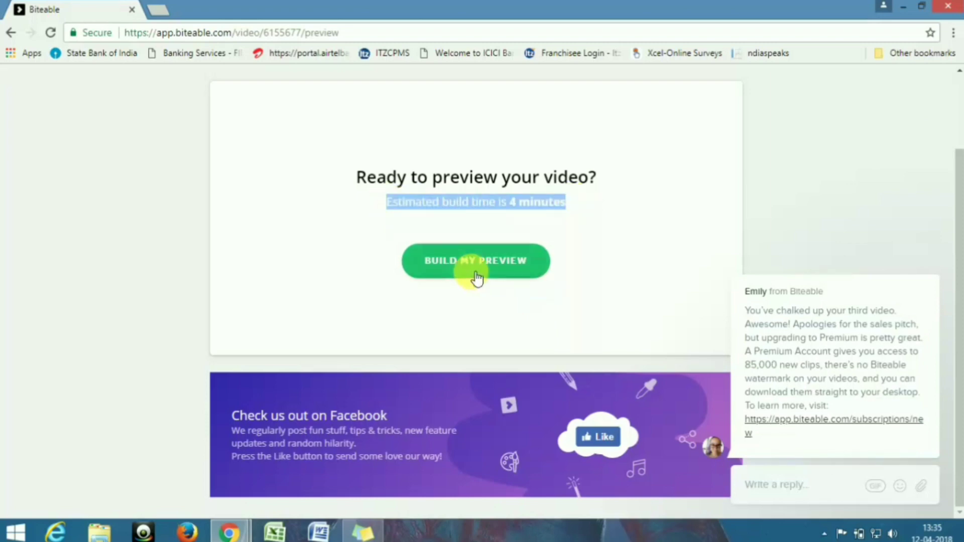
{"action": "scroll", "coordinate": [477, 279], "scroll_direction": "up", "scroll_amount": 2}
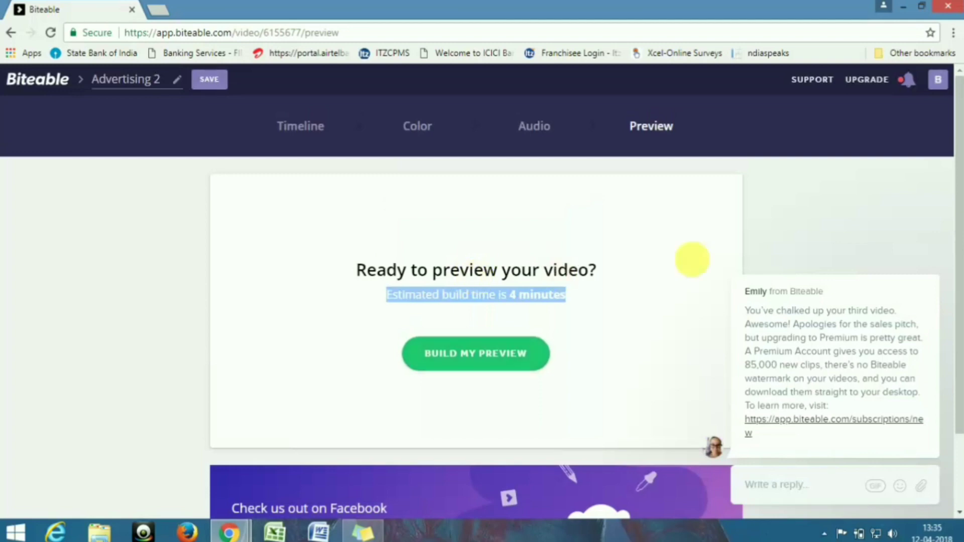
{"action": "scroll", "coordinate": [700, 257], "scroll_direction": "down", "scroll_amount": 2}
{"action": "scroll", "coordinate": [475, 274], "scroll_direction": "down", "scroll_amount": 1}
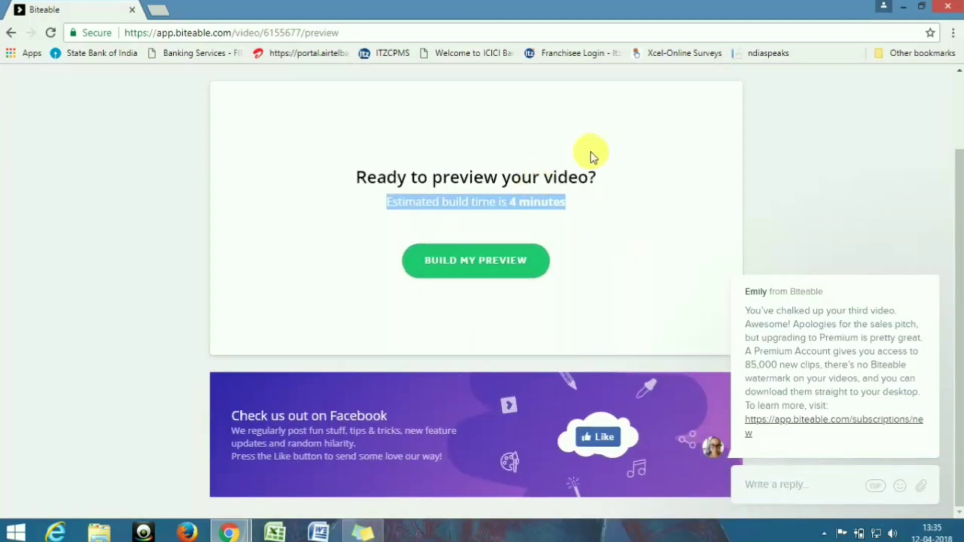
{"action": "left_click", "coordinate": [577, 150]}
{"action": "left_click", "coordinate": [491, 265]}
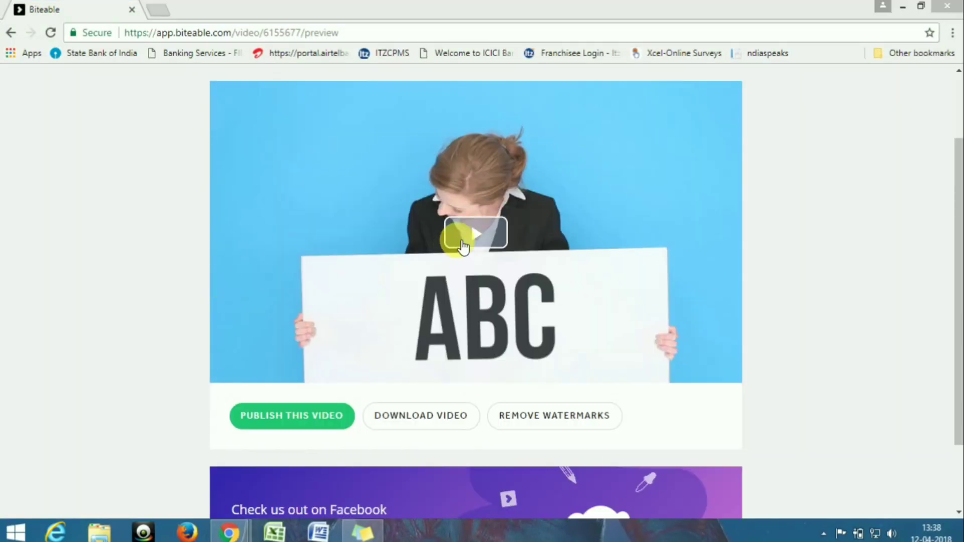
Play the built preview with its sound muted, pause it at the search bar scene, and review the publishing and download options
{"action": "left_click", "coordinate": [476, 235]}
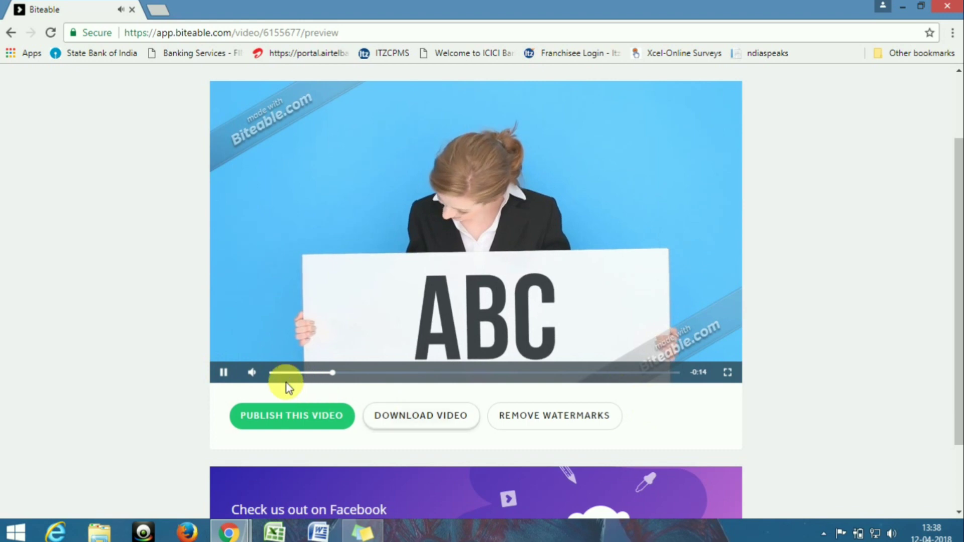
{"action": "left_click", "coordinate": [256, 377]}
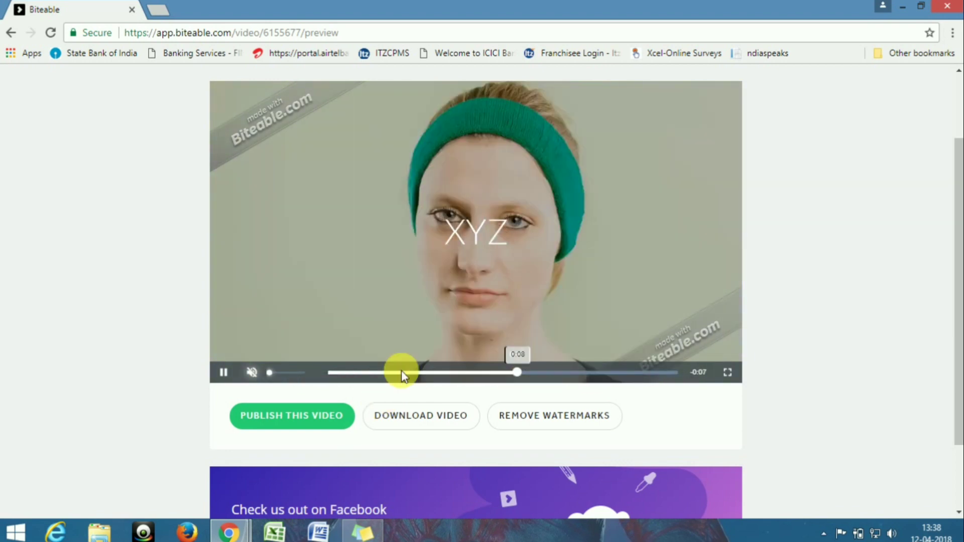
{"action": "left_click", "coordinate": [224, 373]}
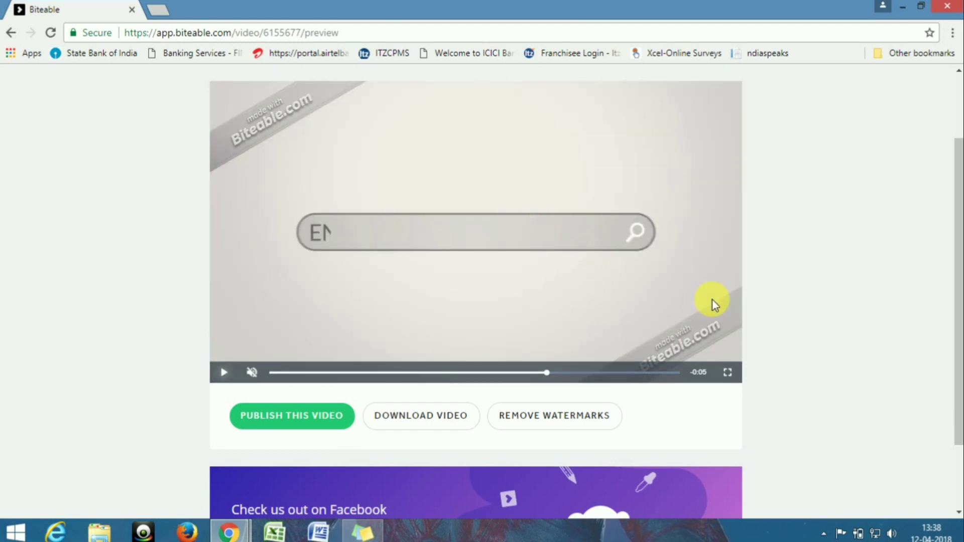
{"action": "scroll", "coordinate": [712, 301], "scroll_direction": "down", "scroll_amount": 2}
{"action": "scroll", "coordinate": [661, 300], "scroll_direction": "up", "scroll_amount": 4}
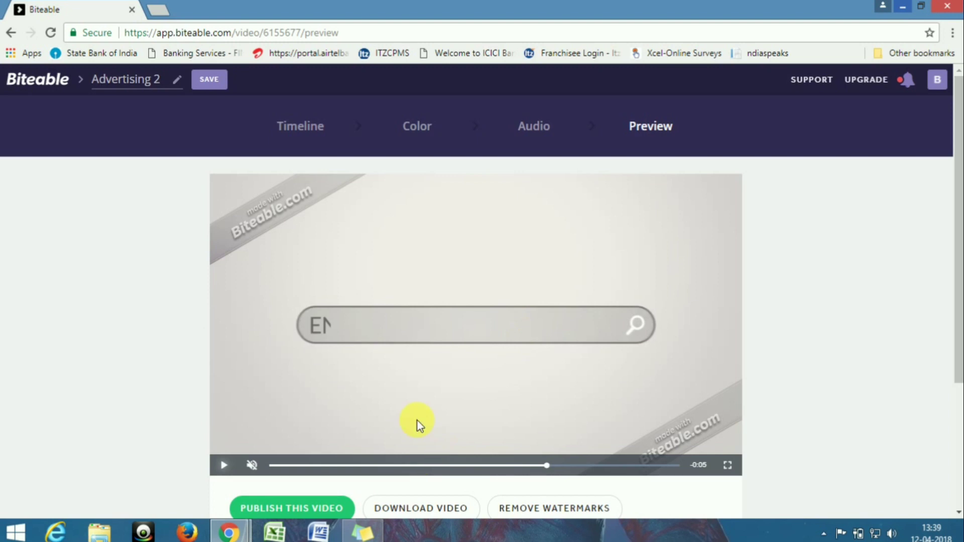
{"action": "scroll", "coordinate": [417, 424], "scroll_direction": "down", "scroll_amount": 2}
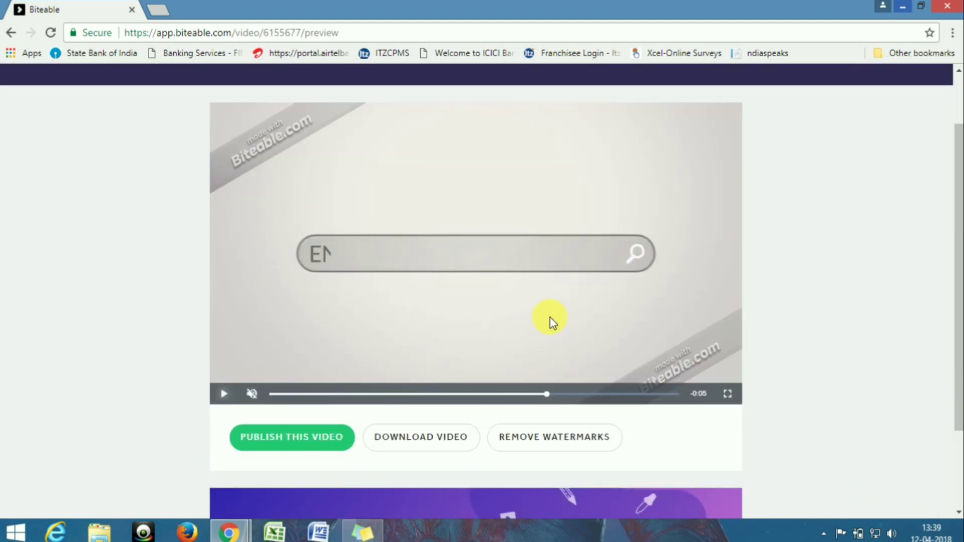
{"action": "scroll", "coordinate": [427, 374], "scroll_direction": "down", "scroll_amount": 2}
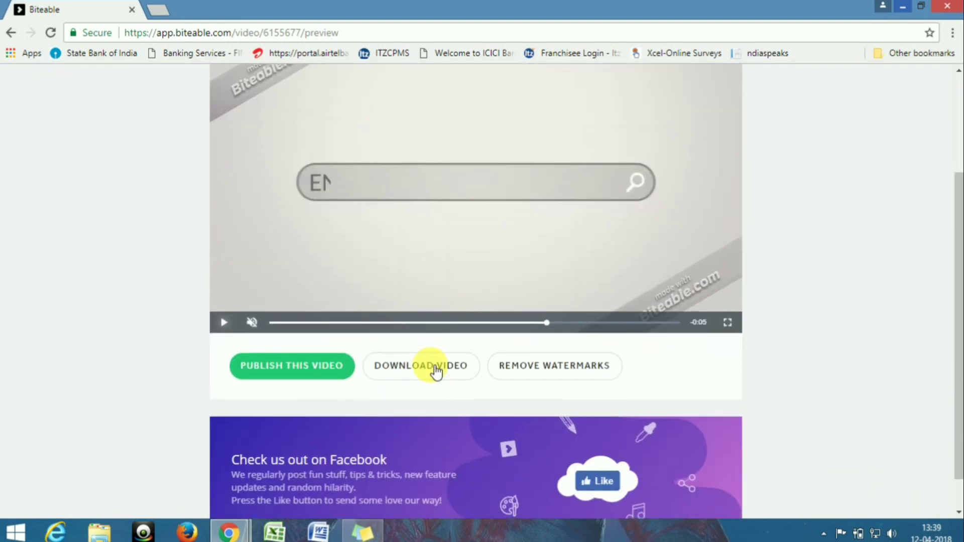